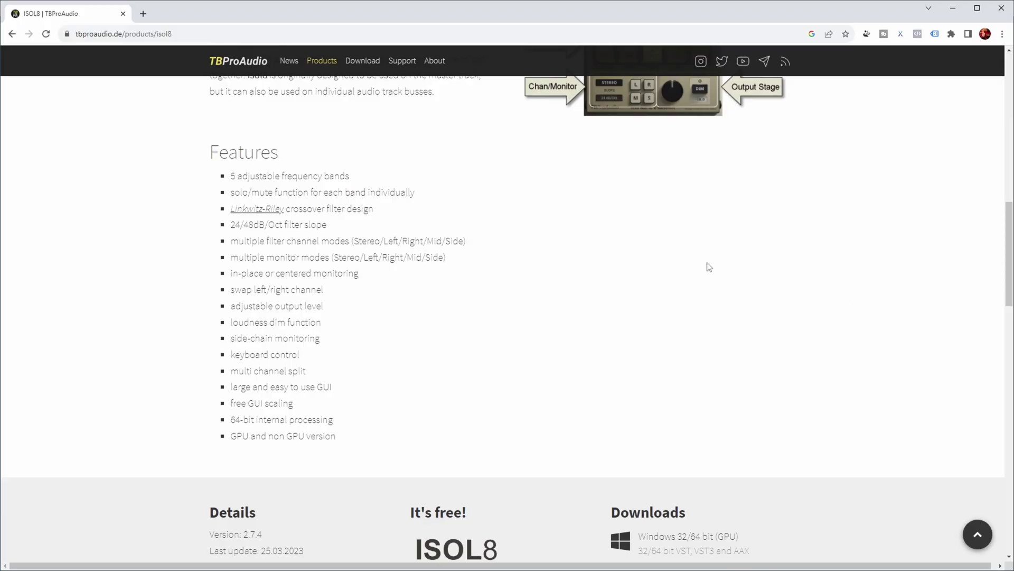
# Scroll the ISOL8 web page down to its Details and Downloads section
pyautogui.scroll(-5, 709, 266)
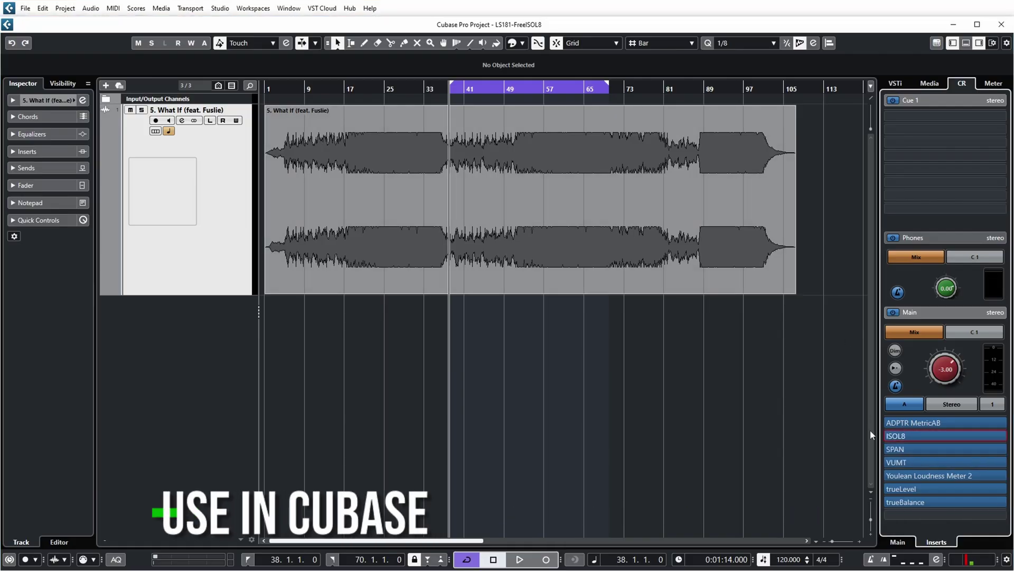
# Open the ISOL8 and ADPTR MetricAB plugin windows from the Control Room inserts
pyautogui.moveTo(937, 439)
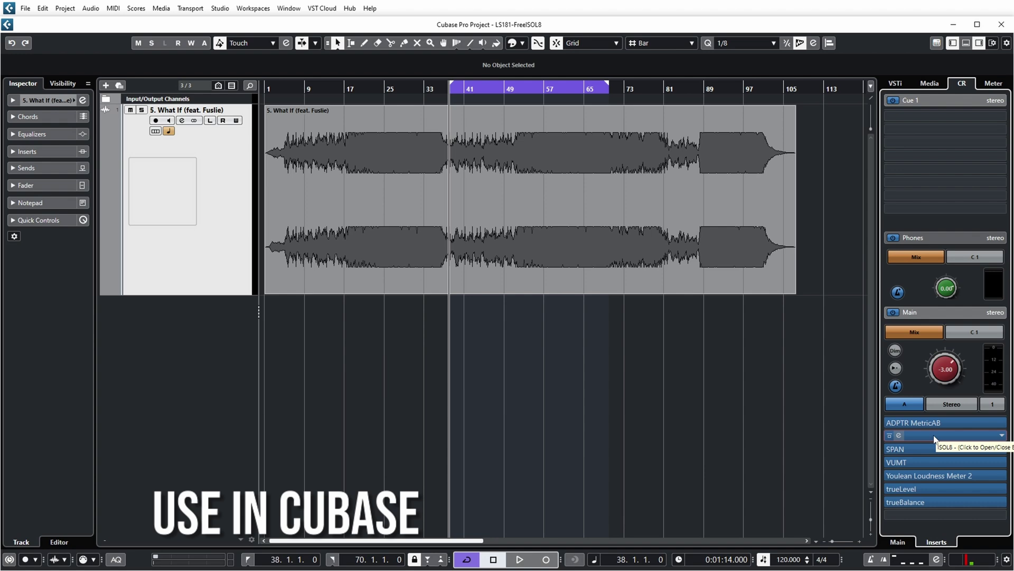
pyautogui.click(935, 437)
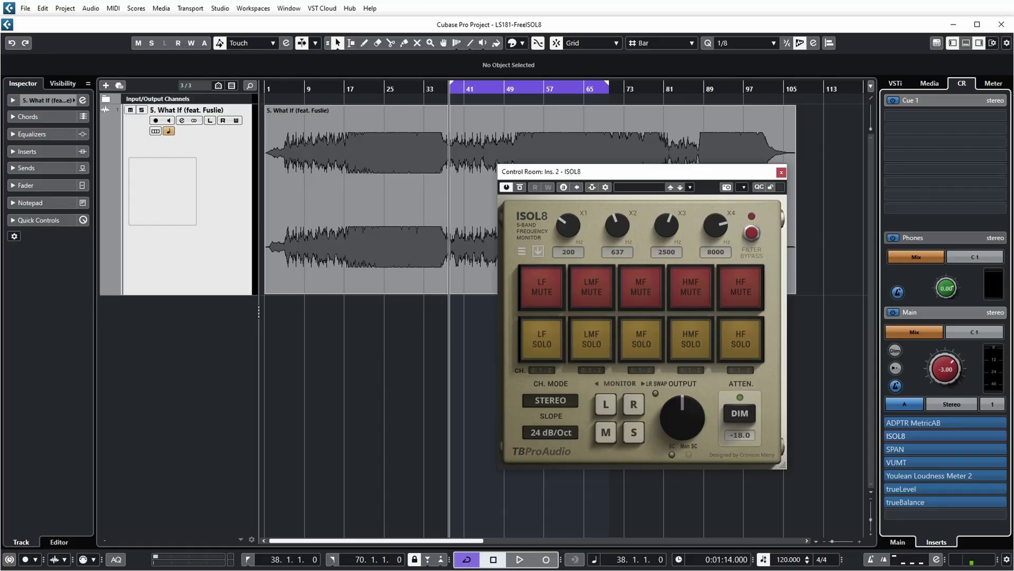
pyautogui.click(945, 422)
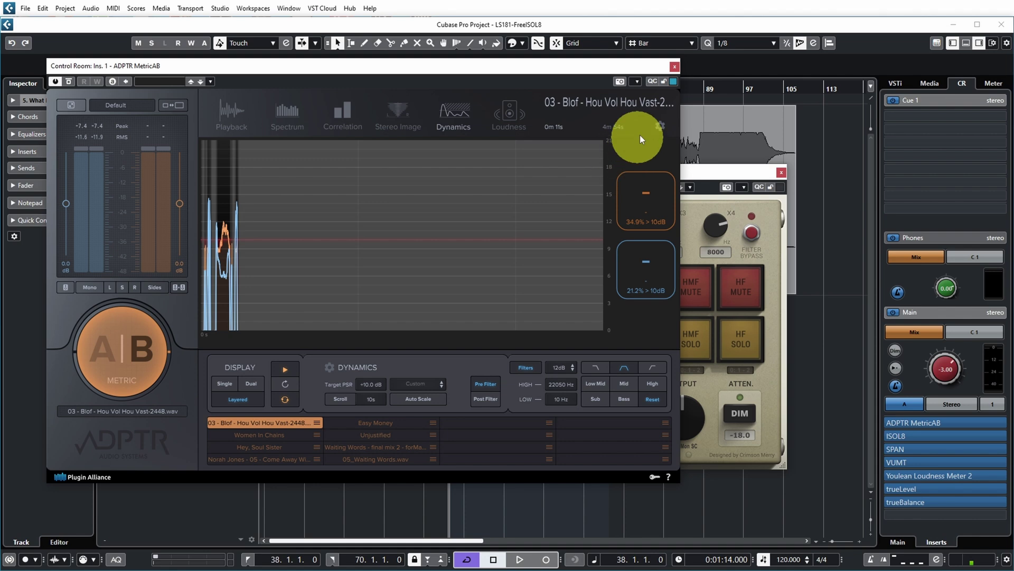
# Close the MetricAB window and change ISOL8's X2 crossover from 637 to 700 Hz
pyautogui.click(676, 67)
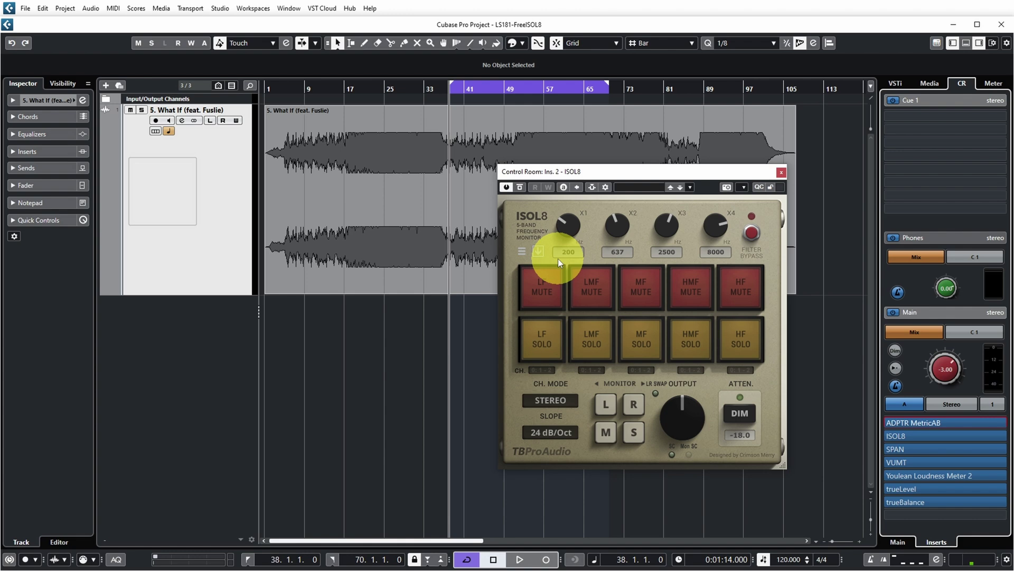
pyautogui.click(588, 287)
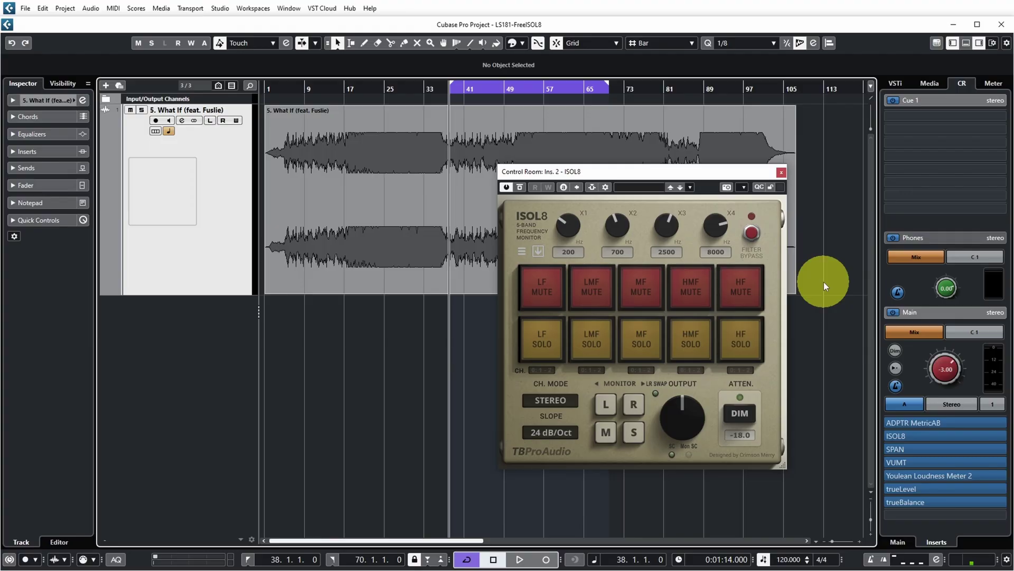
# Try ISOL8's band mute buttons, muting and unmuting the LF band
pyautogui.click(539, 292)
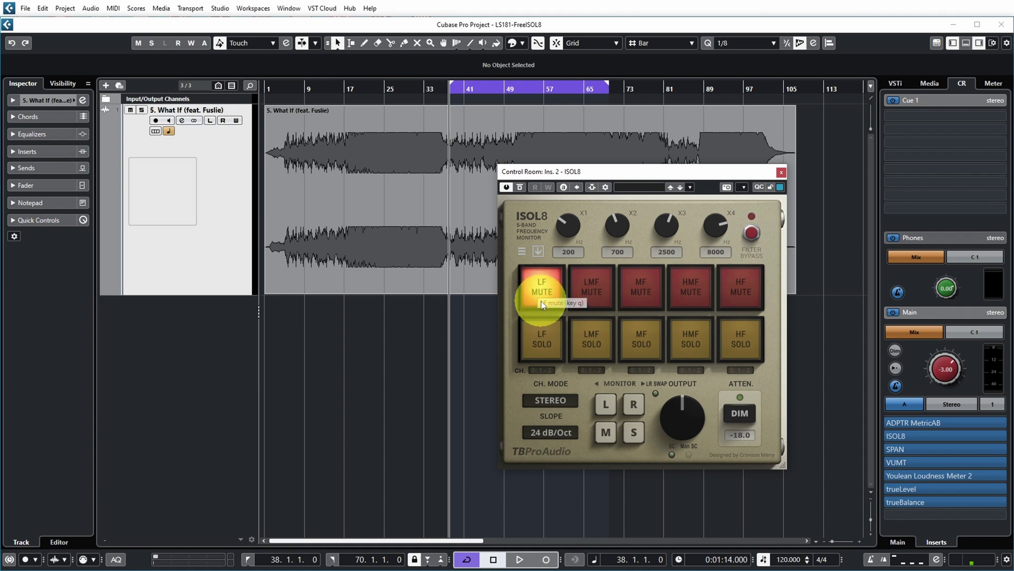
pyautogui.click(540, 343)
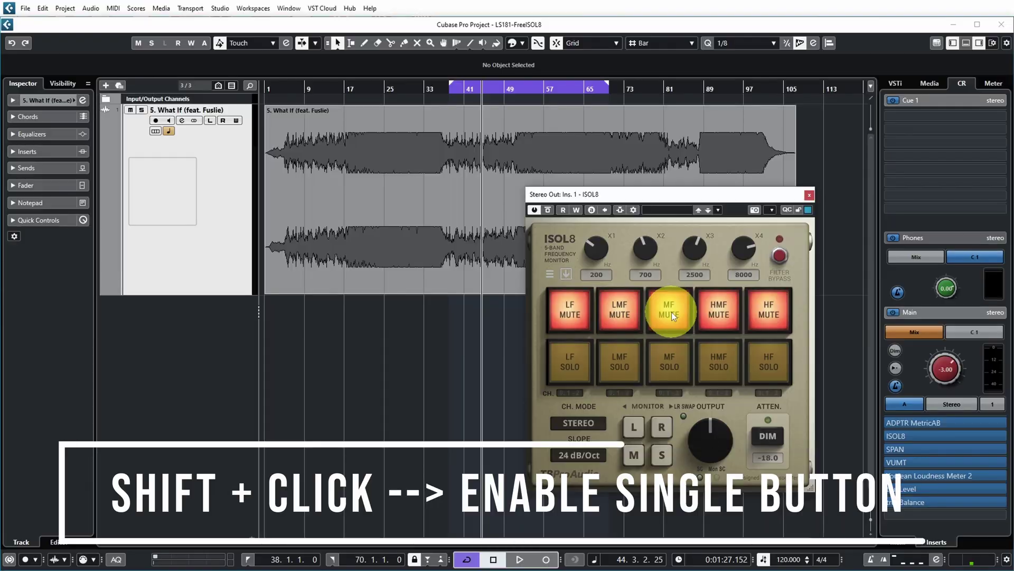
# Clear all mutes, play, and solo LF, LMF, MF, HMF and HF in turn, then unsolo HF
pyautogui.keyDown('shift'); pyautogui.click(568, 318); pyautogui.keyUp('shift')
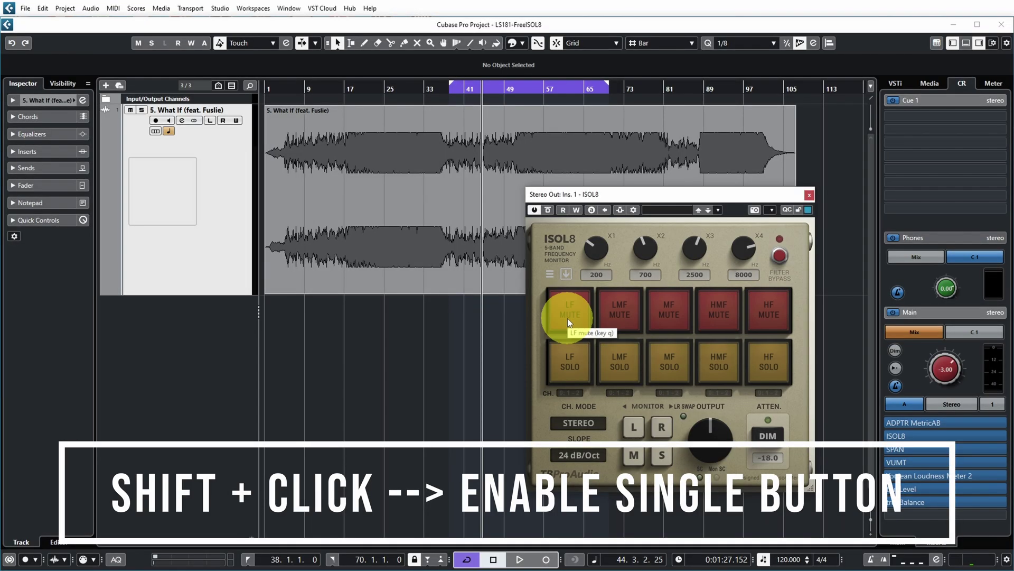
pyautogui.press('space')
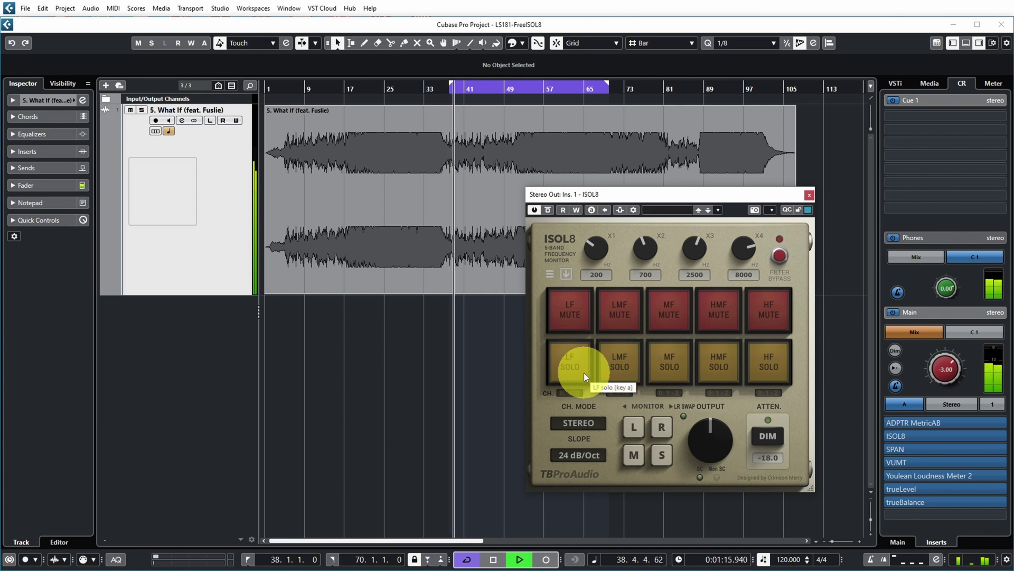
pyautogui.click(572, 365)
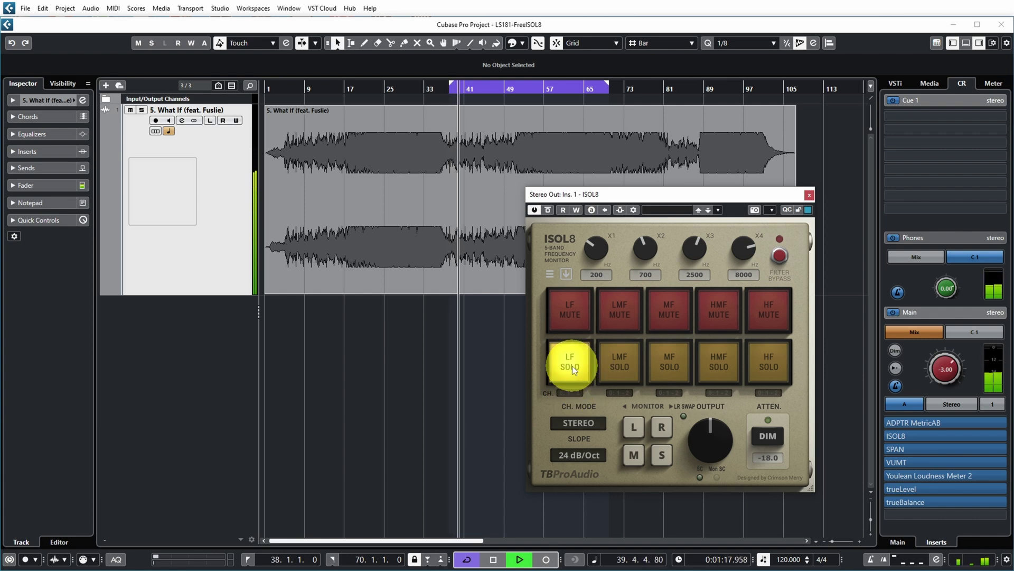
pyautogui.click(622, 363)
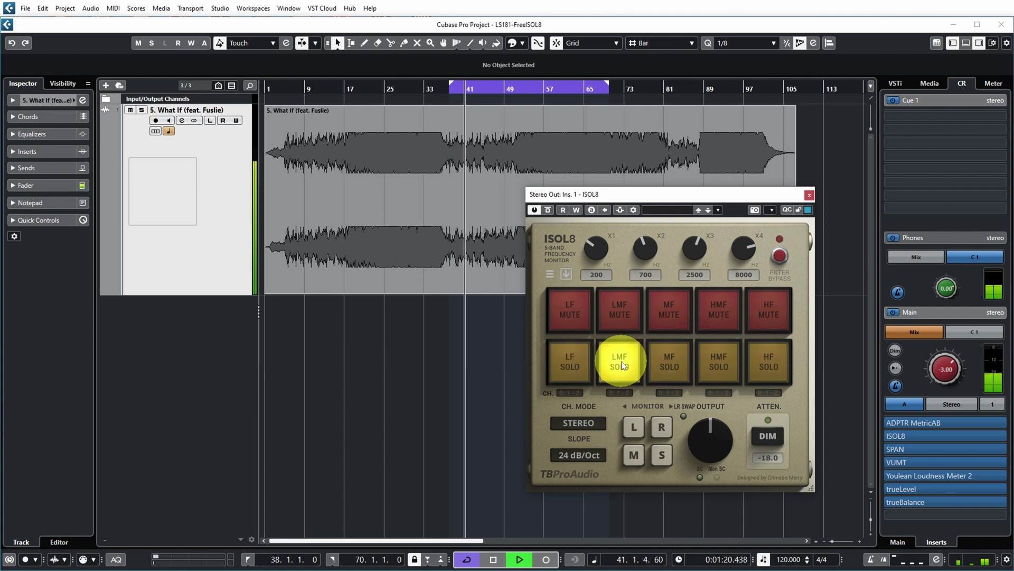
pyautogui.click(667, 364)
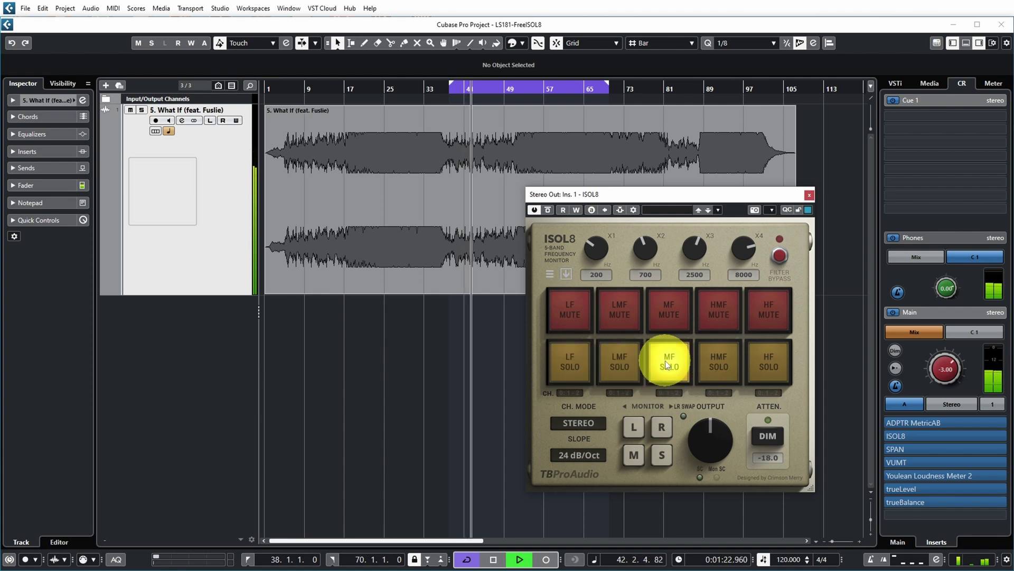
pyautogui.click(721, 366)
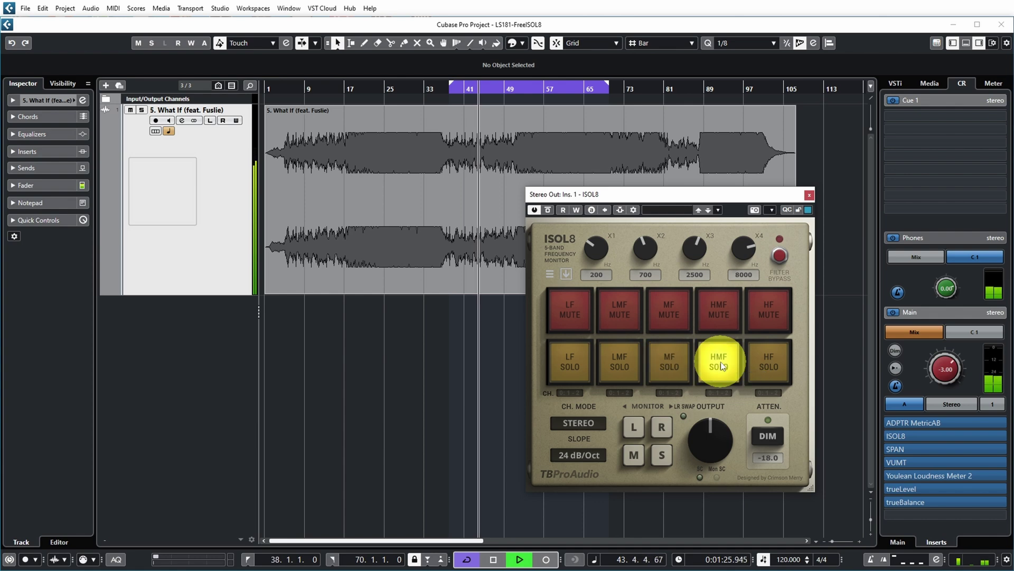
pyautogui.click(771, 365)
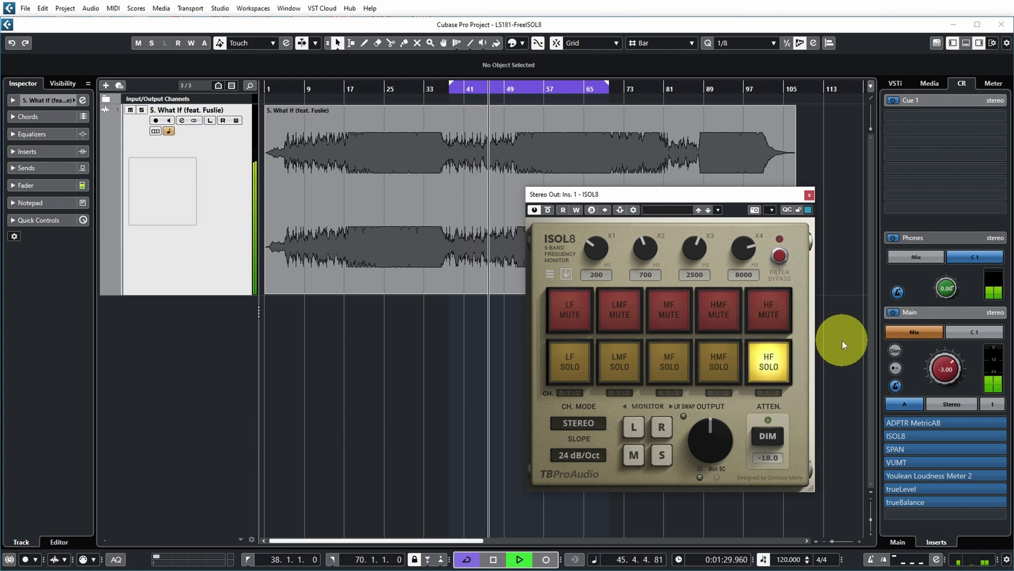
pyautogui.click(782, 369)
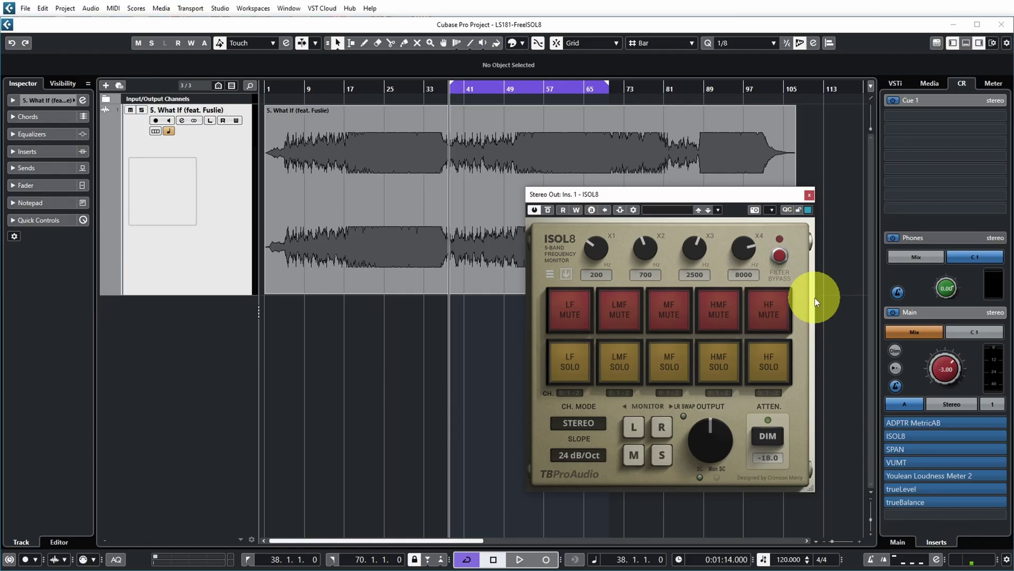
# Mute ISOL8's LF and HF bands and start playback
pyautogui.click(570, 310)
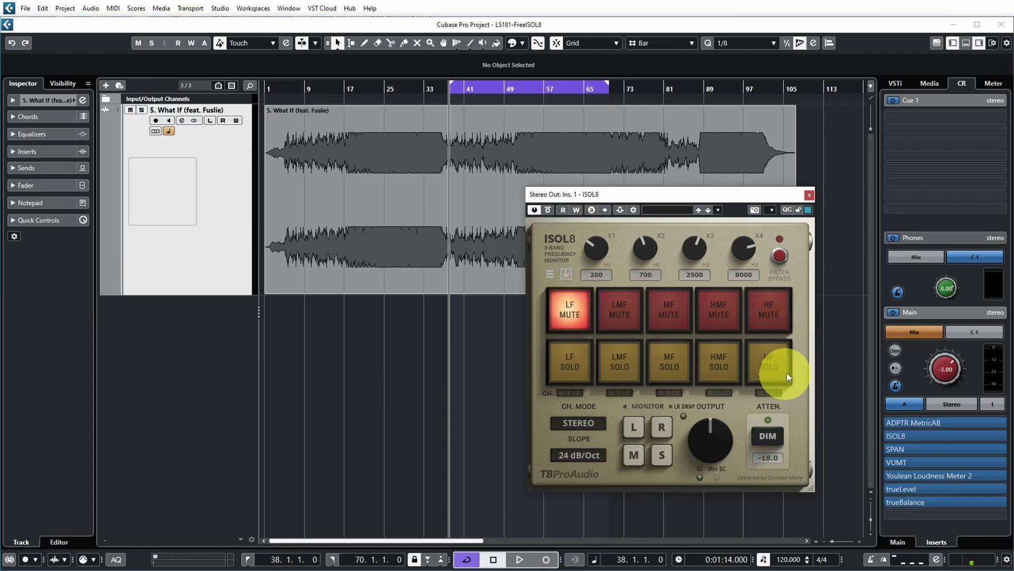
pyautogui.click(768, 312)
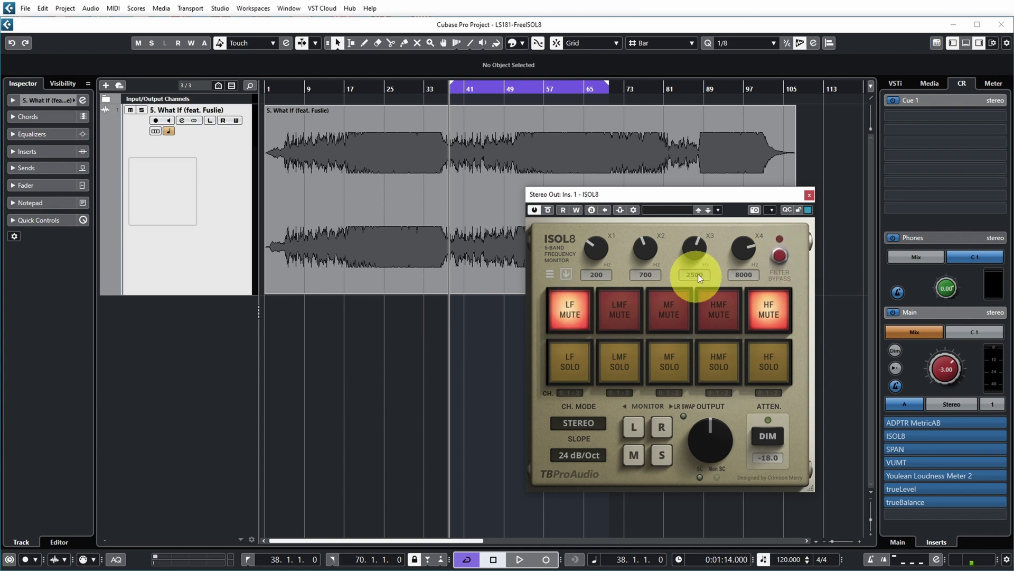
pyautogui.press('space')
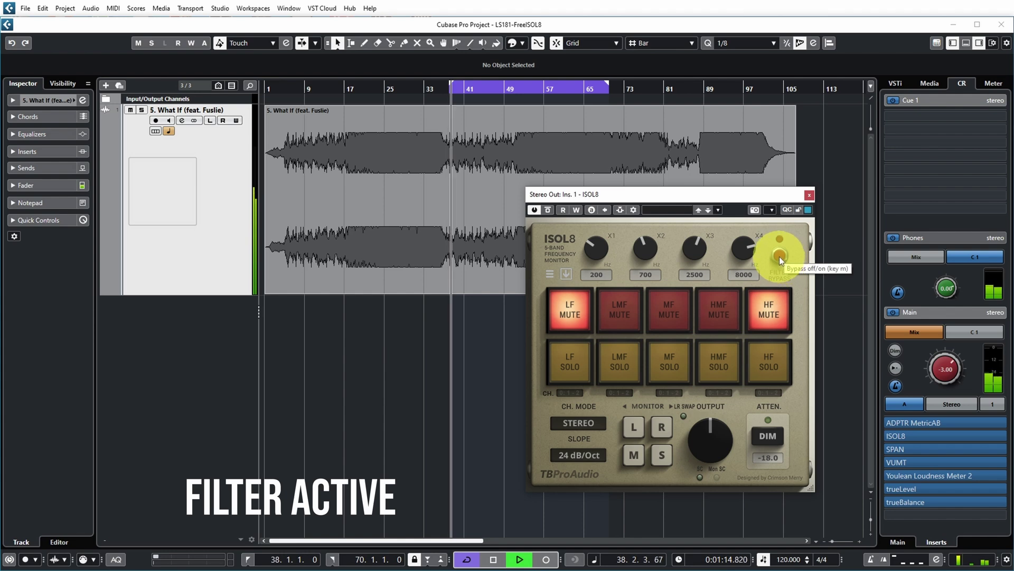
# Bypass the band-split filters and re-activate them, stop playback, and open ISOL8's options menu
pyautogui.click(780, 256)
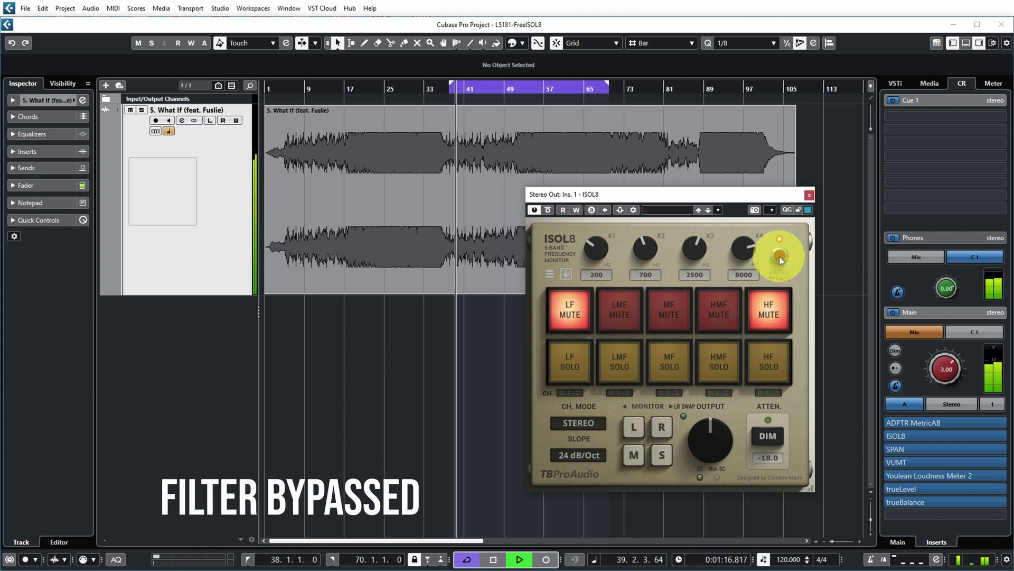
pyautogui.click(780, 256)
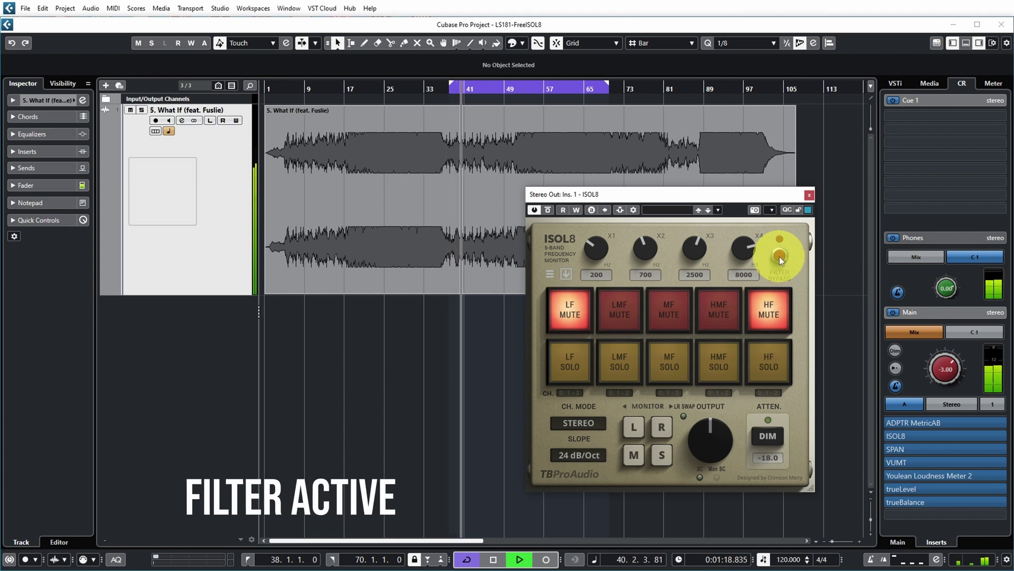
pyautogui.press('space')
pyautogui.click(549, 275)
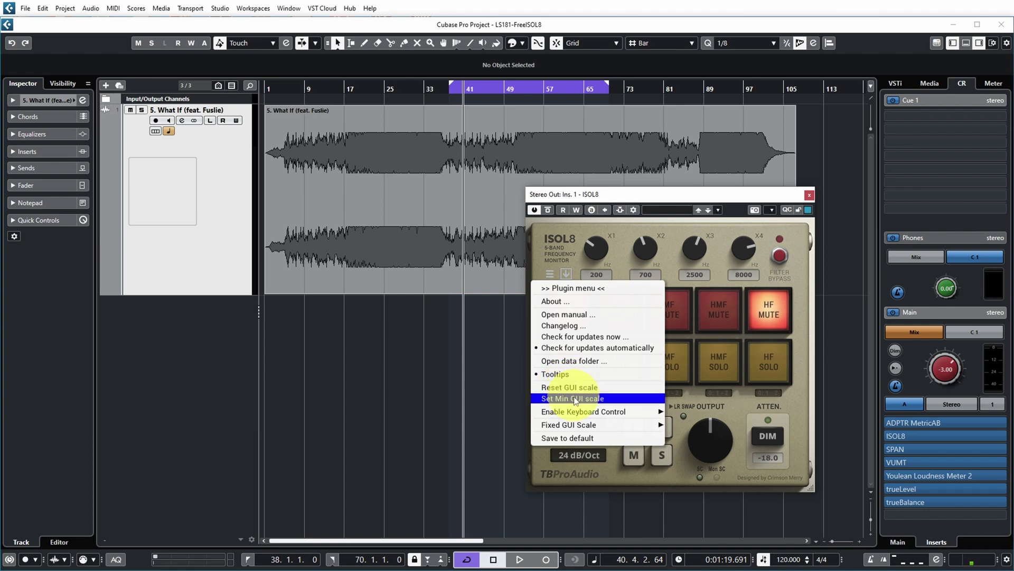
# Check ISOL8 for updates, dismiss the 'Plugin is up to date' message, and show channel modes
pyautogui.moveTo(572, 429)
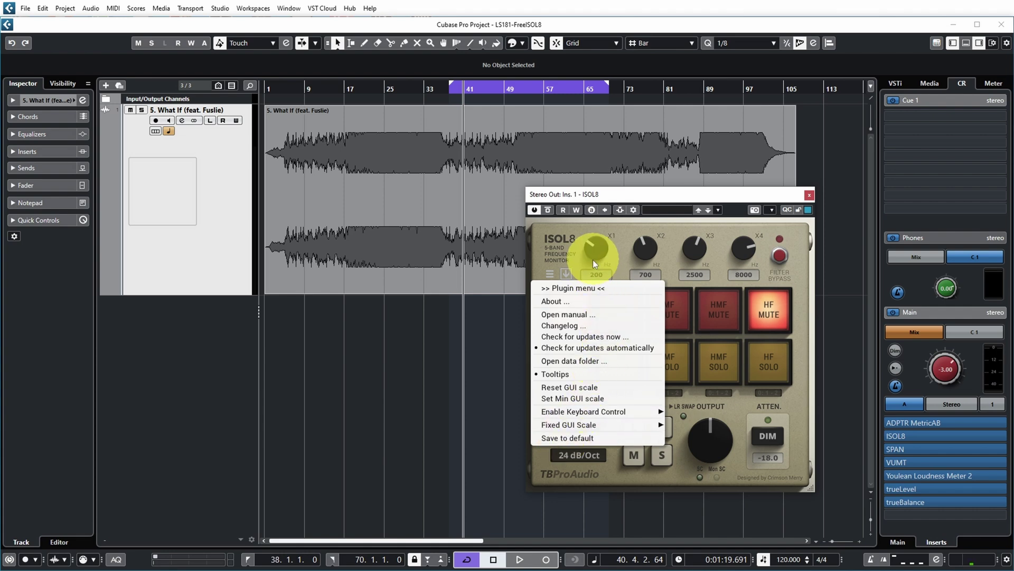
pyautogui.click(571, 275)
pyautogui.click(566, 276)
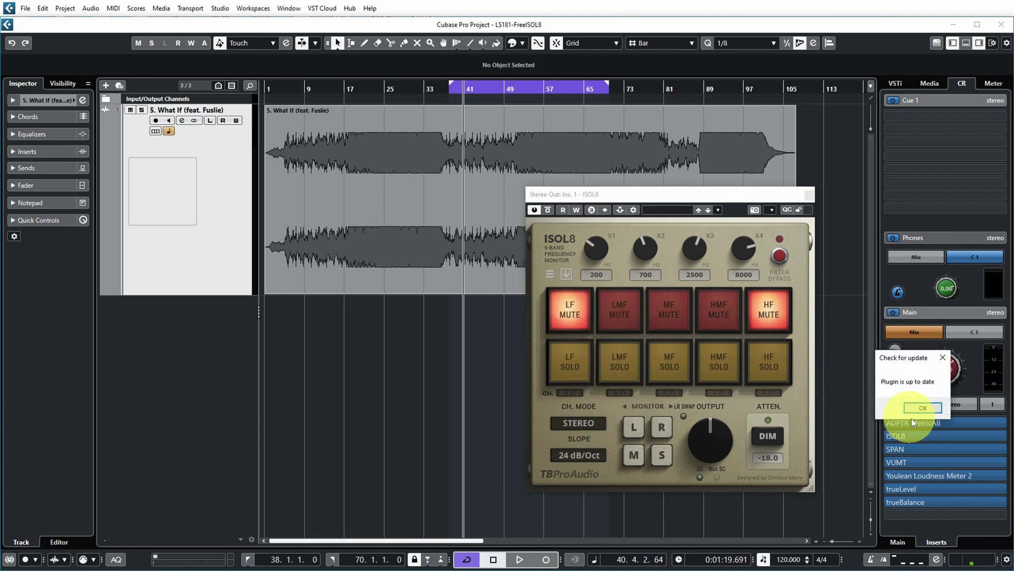
pyautogui.click(924, 408)
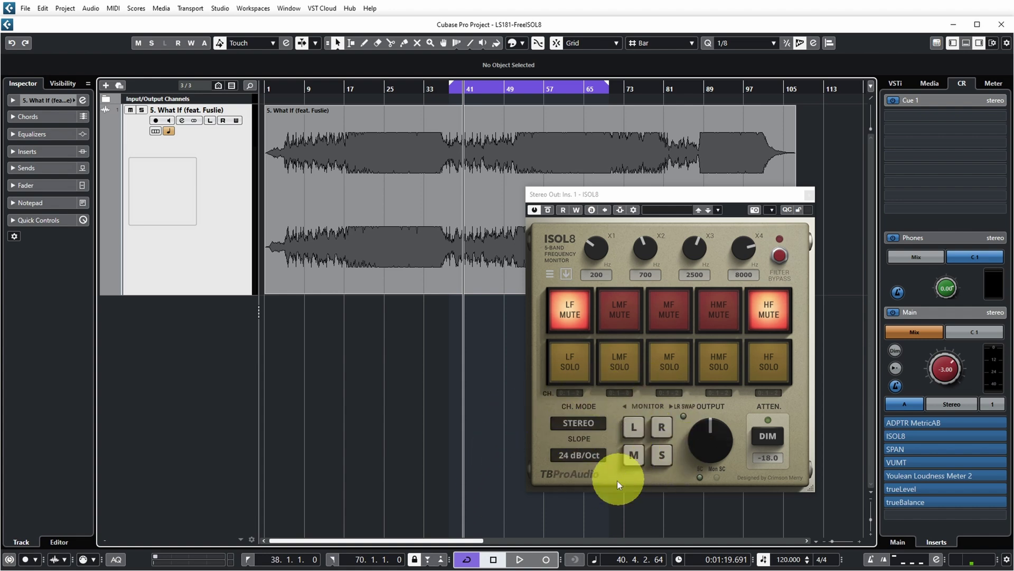
pyautogui.click(577, 422)
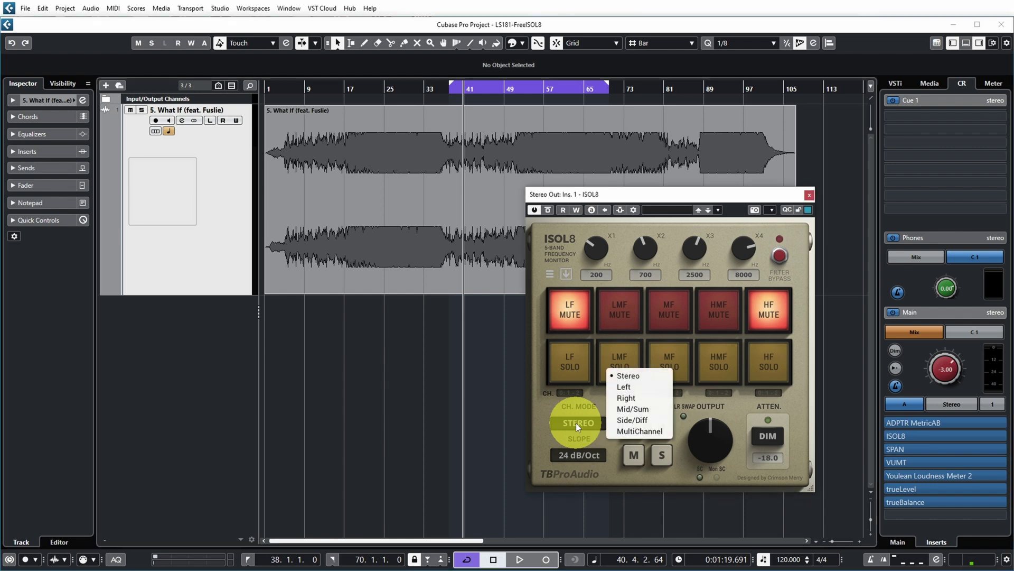
# Switch ISOL8 to MultiChannel, routing LMF to 3-4, MF to 5-6, HMF to 7-8, HF to 9-10
pyautogui.click(639, 430)
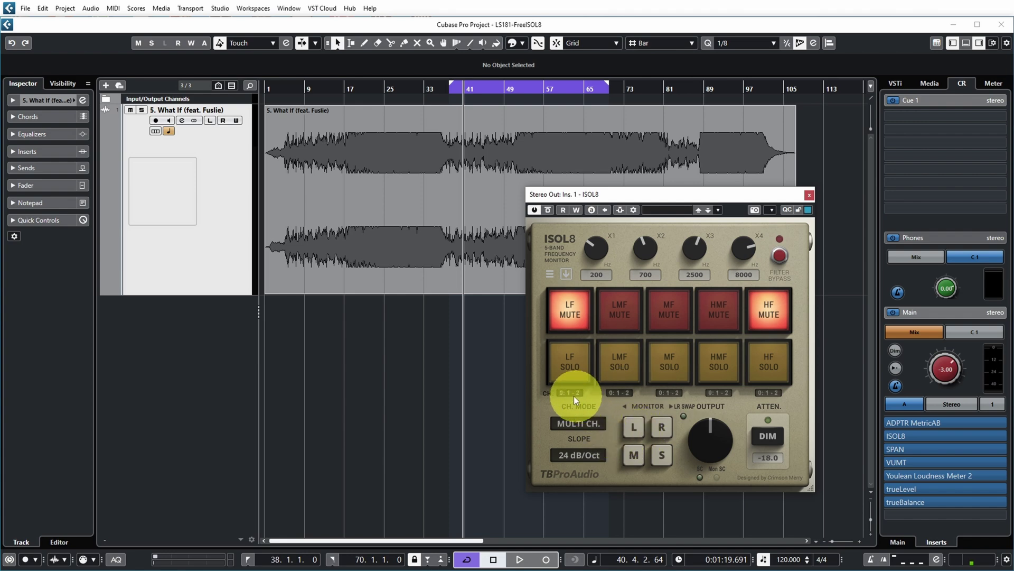
pyautogui.click(626, 392)
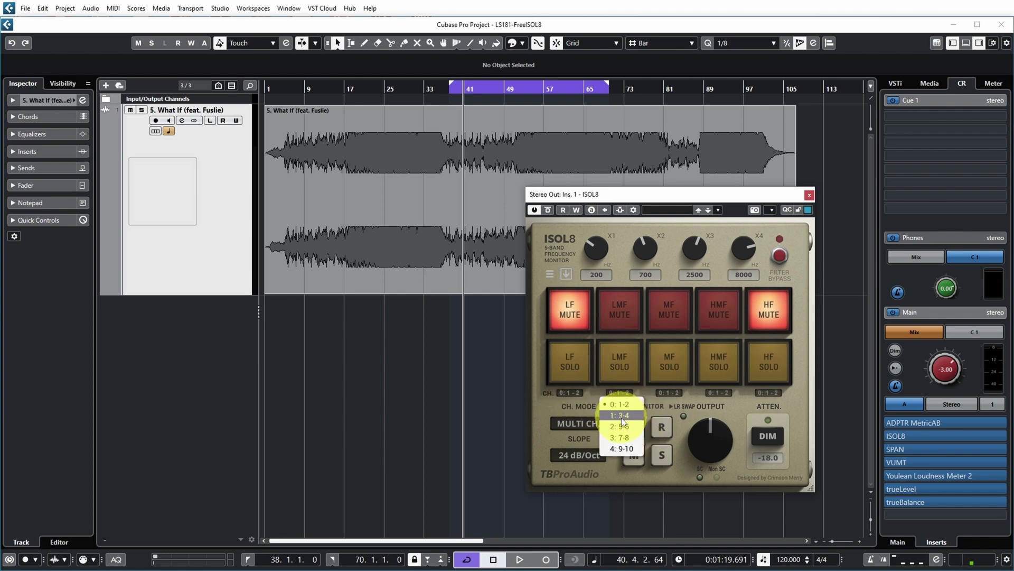
pyautogui.click(622, 415)
pyautogui.click(670, 392)
pyautogui.click(669, 426)
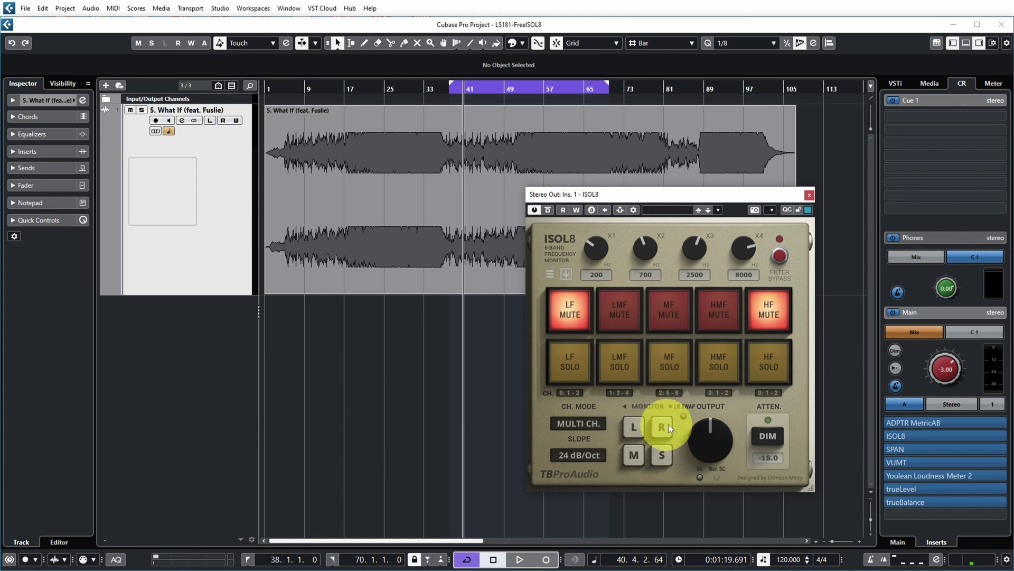
pyautogui.click(715, 394)
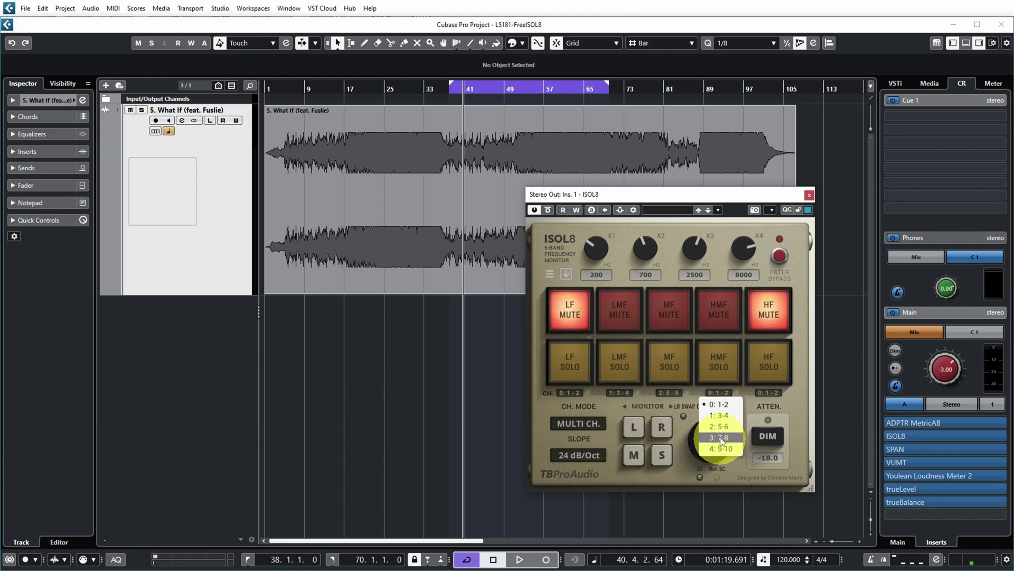
pyautogui.click(759, 394)
pyautogui.click(775, 448)
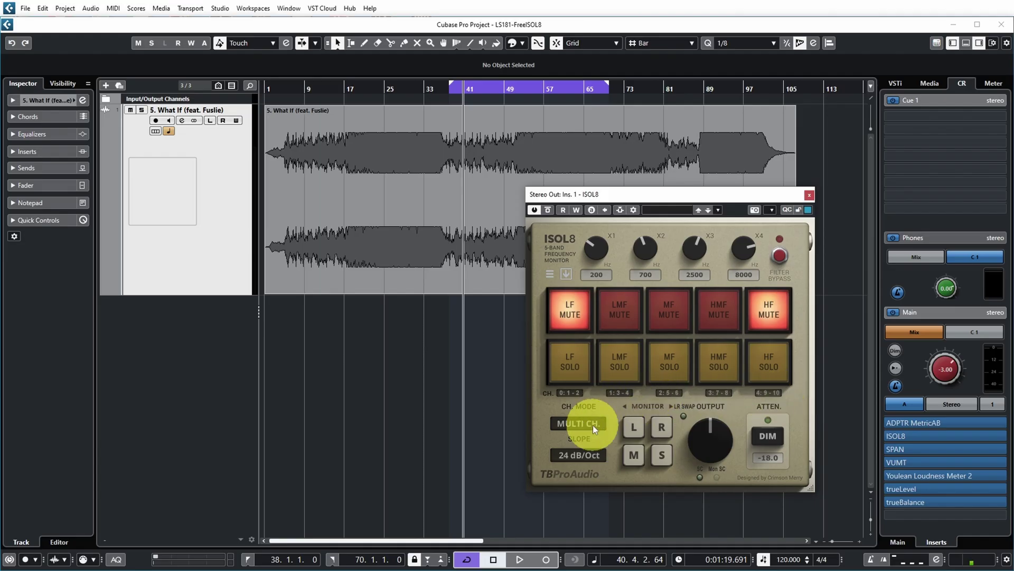
# Return ISOL8's channel mode to Stereo and keep the filter slope at 24 dB/Oct
pyautogui.click(593, 425)
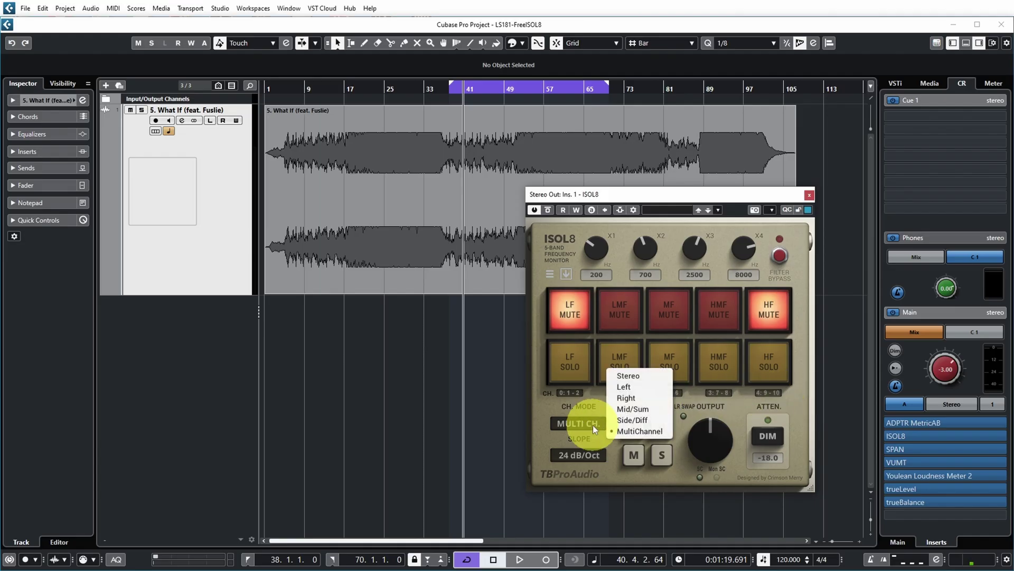
pyautogui.click(636, 377)
pyautogui.click(581, 457)
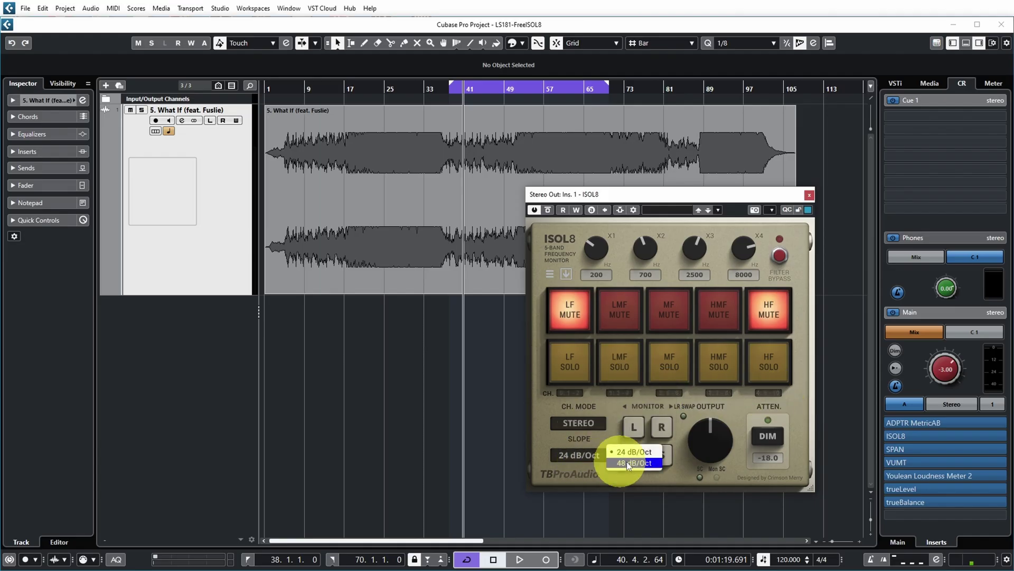
pyautogui.click(583, 458)
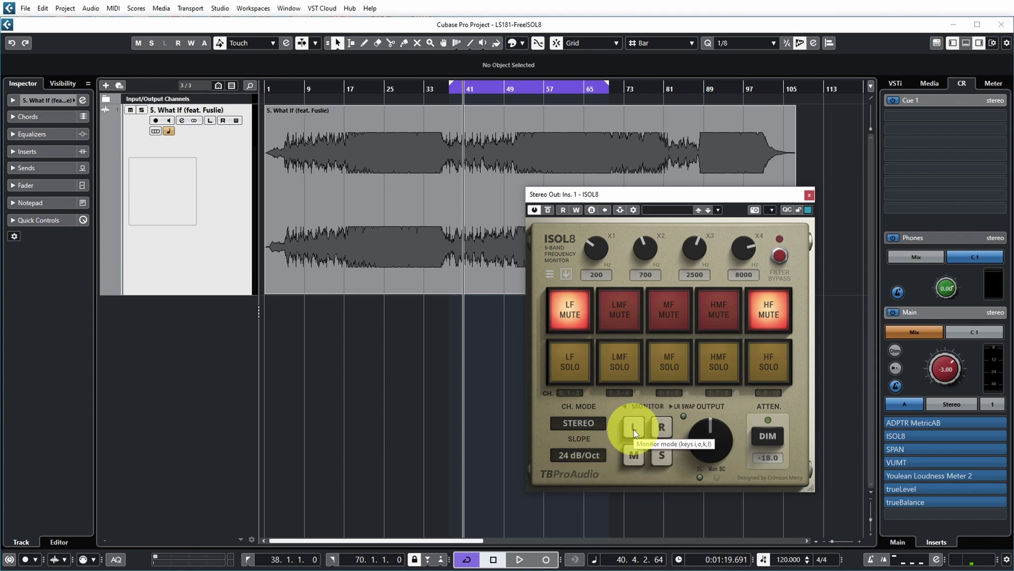
# Play from the left locator, auditioning Left, Right, Mid and Side monitoring, then stop
pyautogui.press('KP_1')
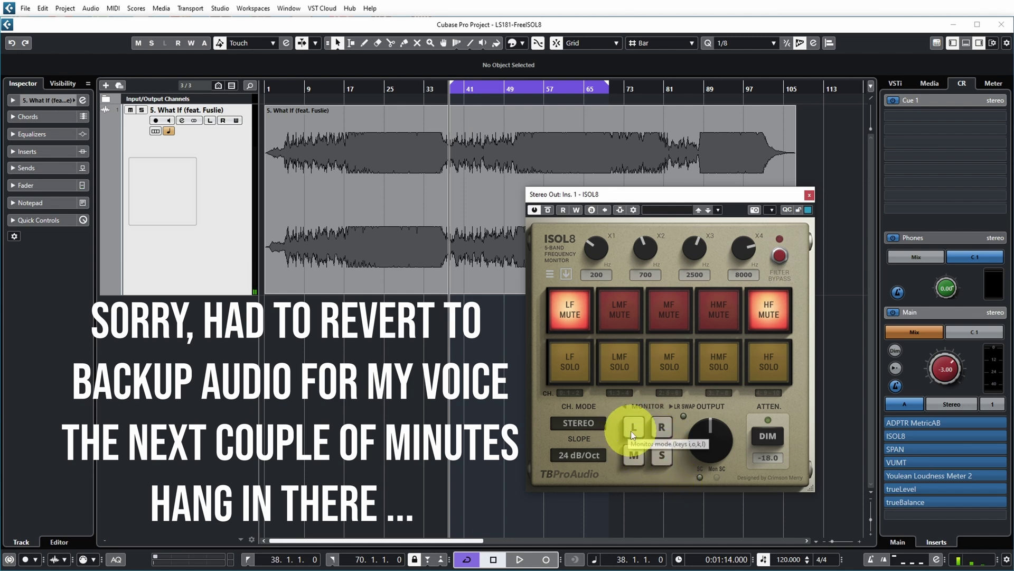
pyautogui.press('space')
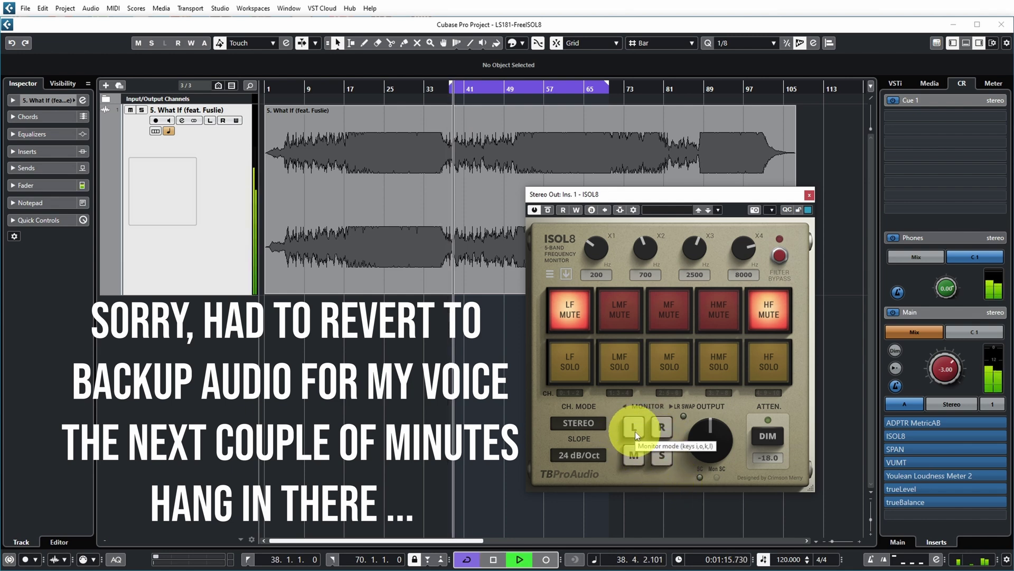
pyautogui.click(635, 431)
pyautogui.click(661, 425)
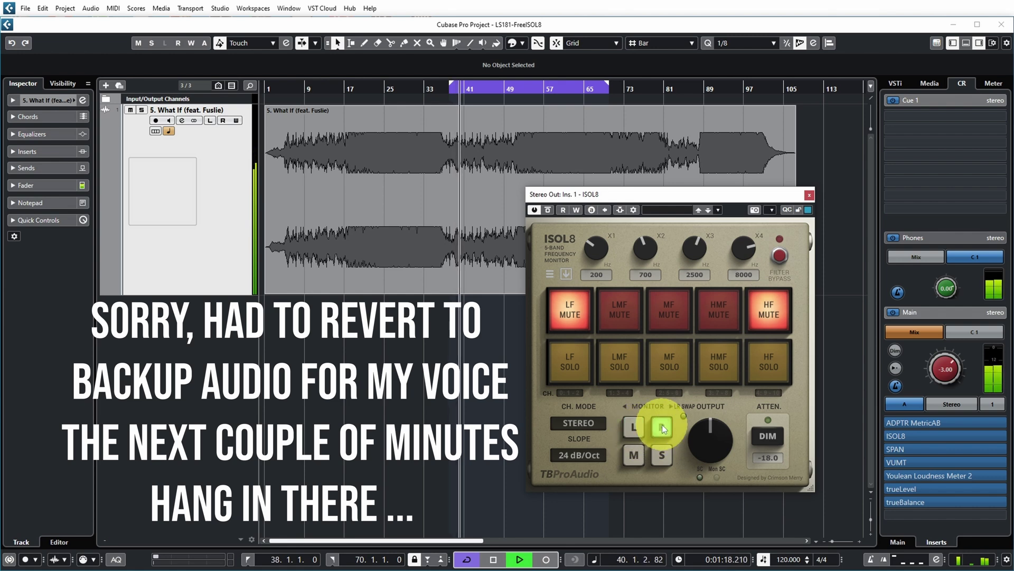
pyautogui.click(633, 455)
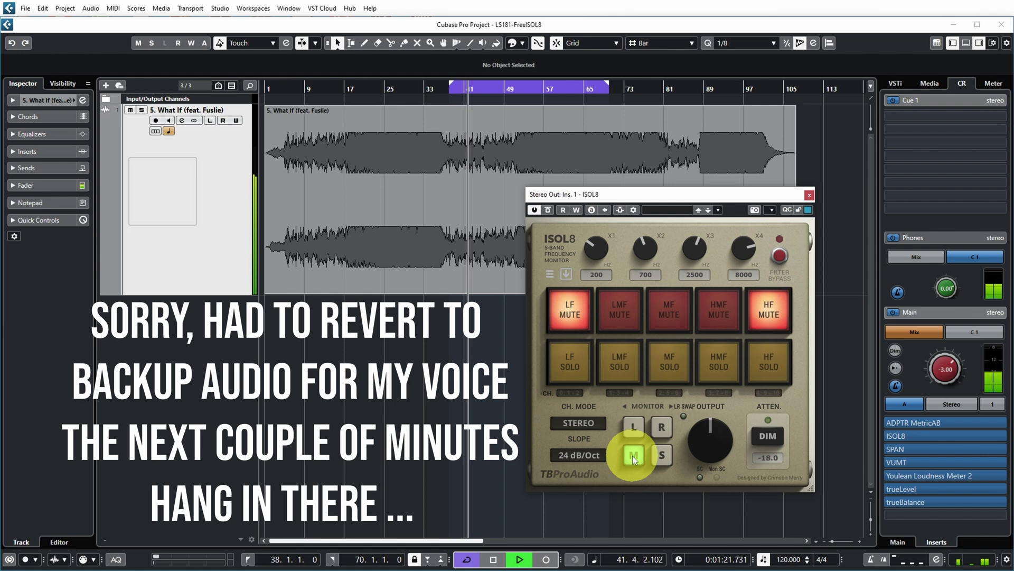
pyautogui.click(664, 450)
pyautogui.click(663, 452)
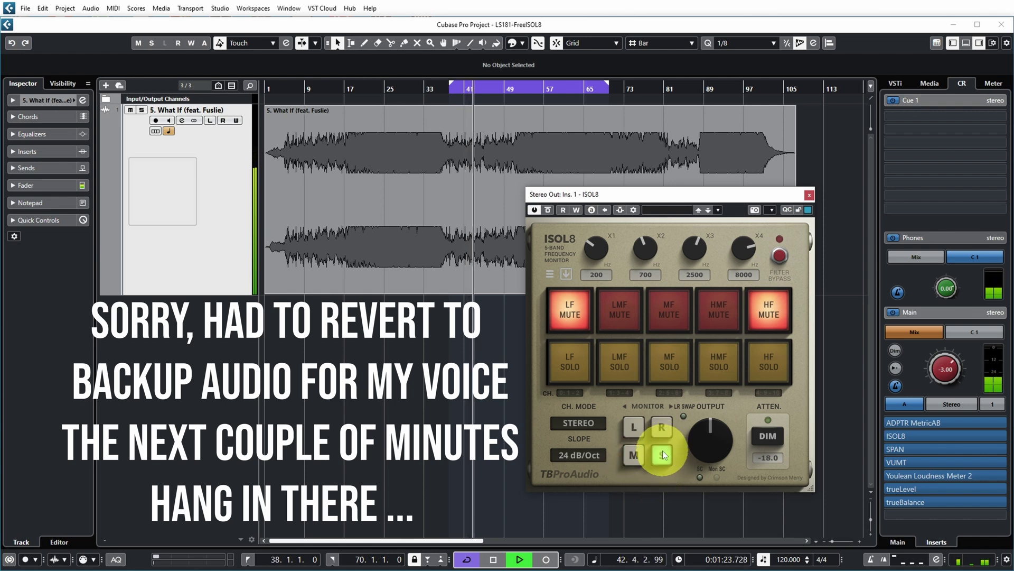
pyautogui.press('space')
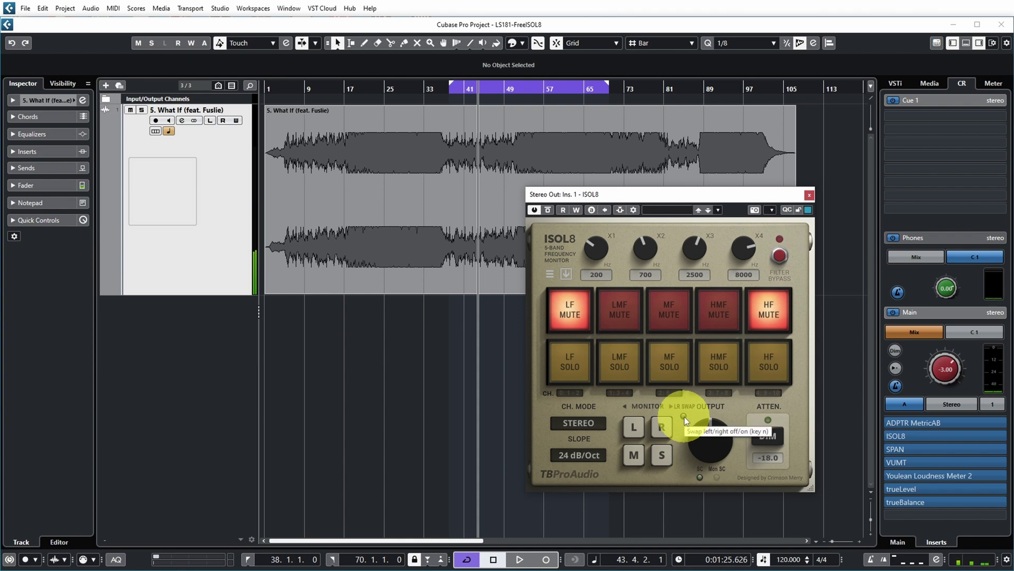
# Play and stop the song, keep dim attenuation at -18.0, then play with DIM engaged
pyautogui.press('space')
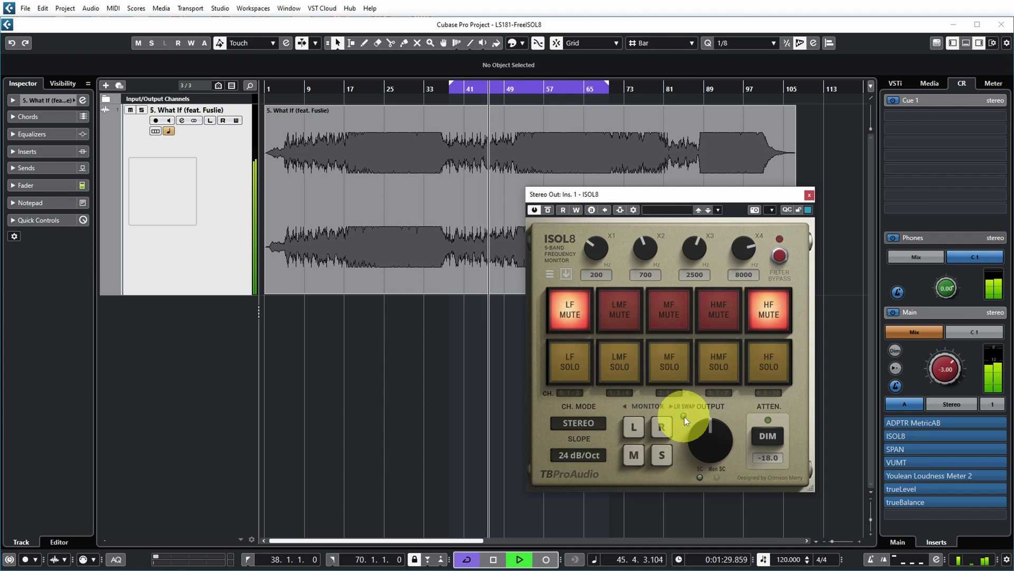
pyautogui.press('space')
pyautogui.moveTo(709, 459)
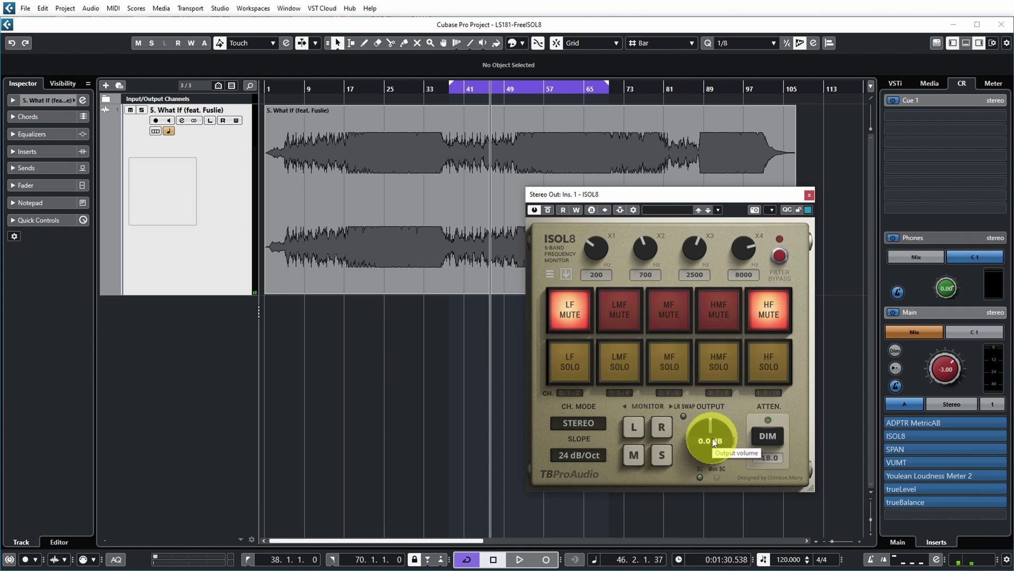
pyautogui.click(769, 442)
pyautogui.click(796, 446)
pyautogui.press('space')
pyautogui.click(769, 439)
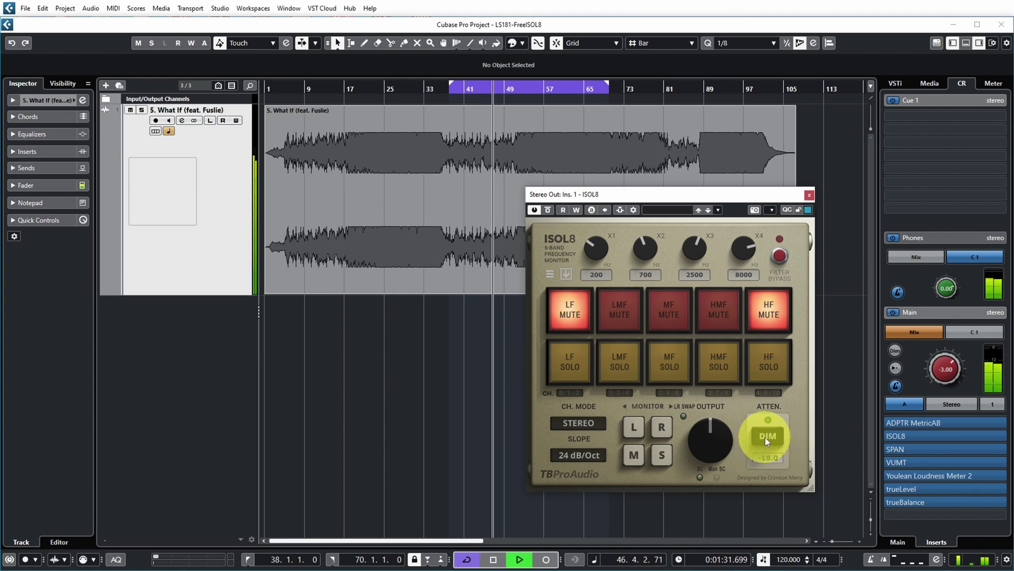